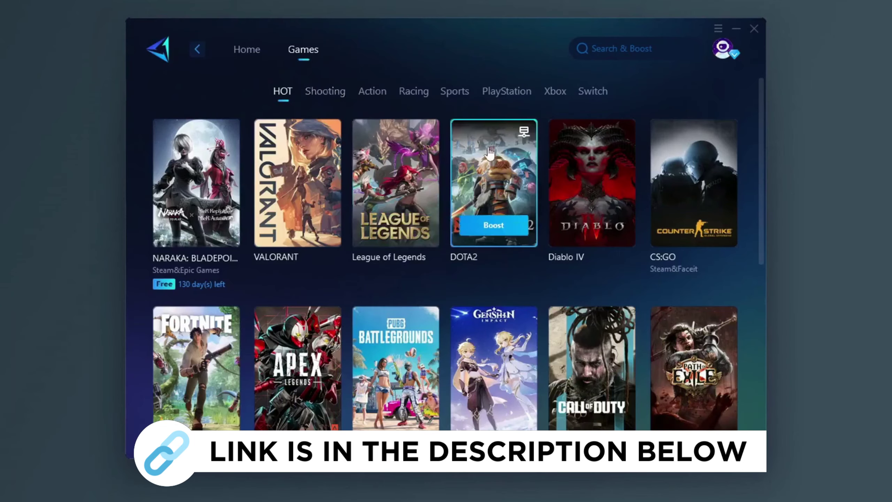
Scroll through GearUP Booster's Fortnite boost page
scroll(445, 143, "down", 3)
scroll(425, 191, "down", 5)
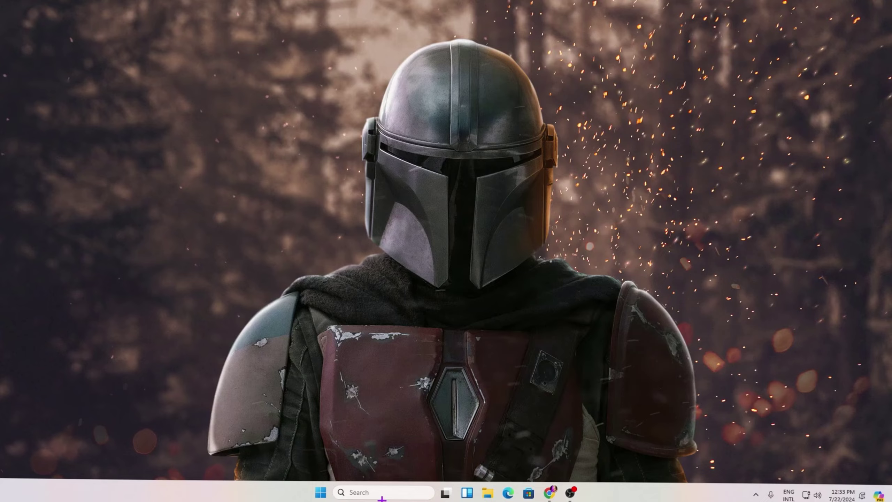
Search 'power' and open the High performance plan's edit settings page
type("power")
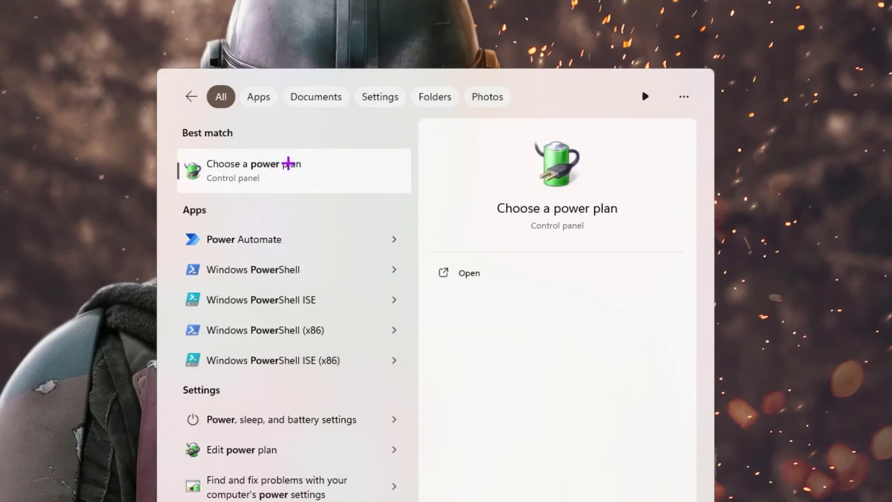
left_click(288, 166)
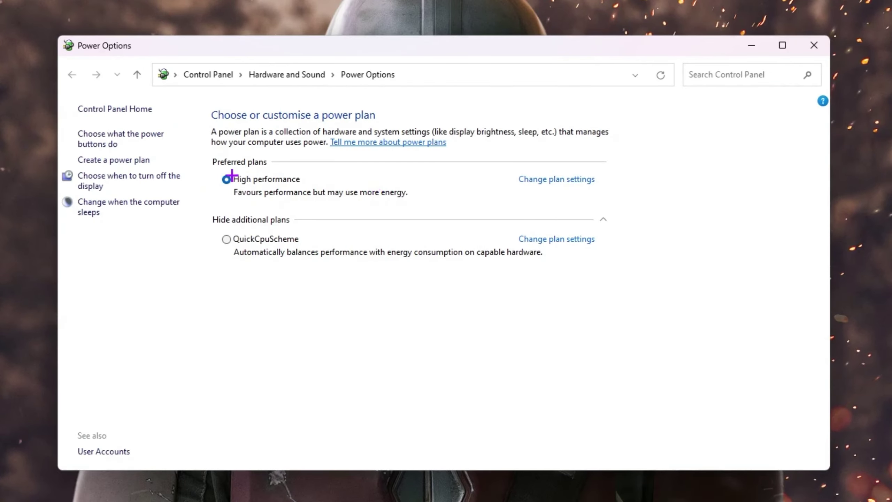
left_click(559, 180)
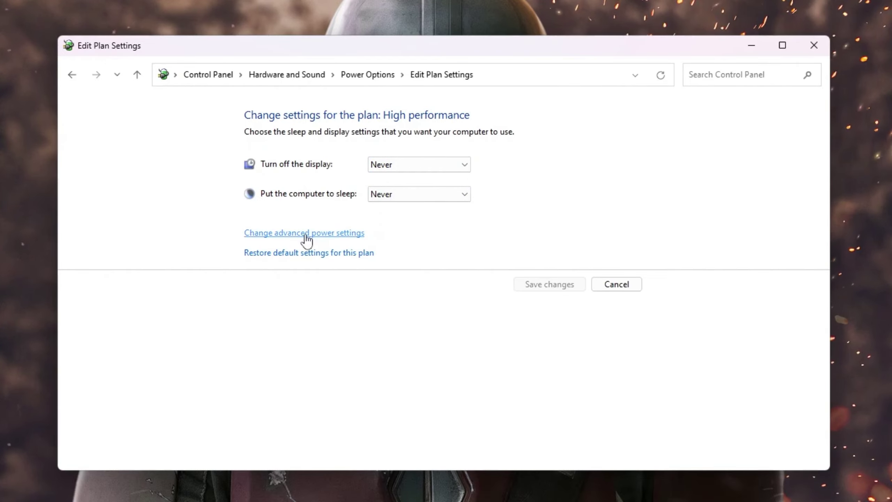
In advanced power settings, confirm Intel Graphics is at Maximum Performance
left_click(336, 234)
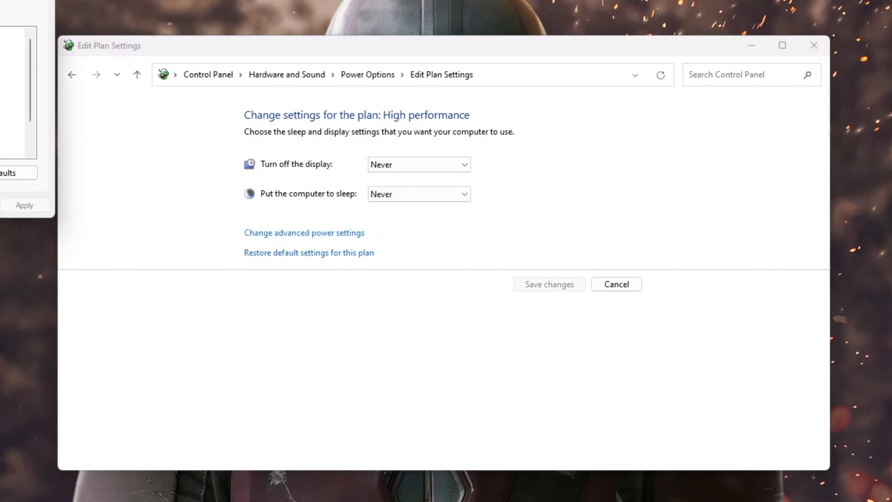
left_click_drag(236, 86, 381, 91)
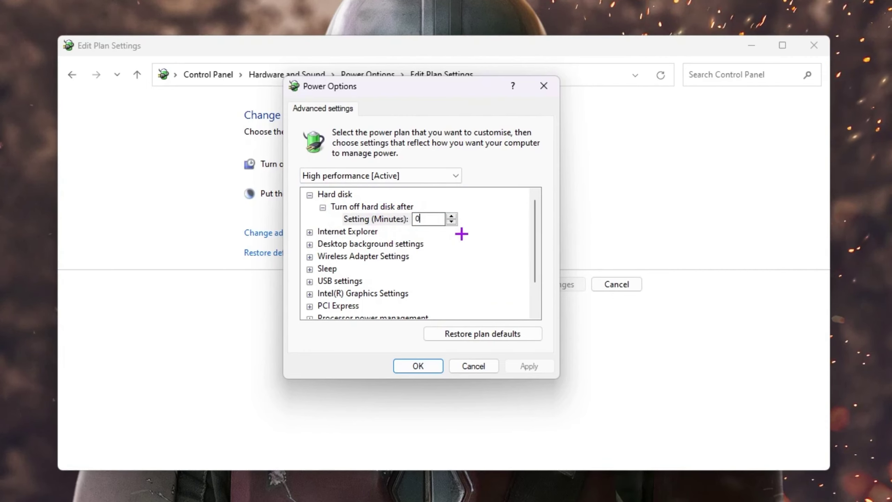
scroll(466, 248, "down", 1)
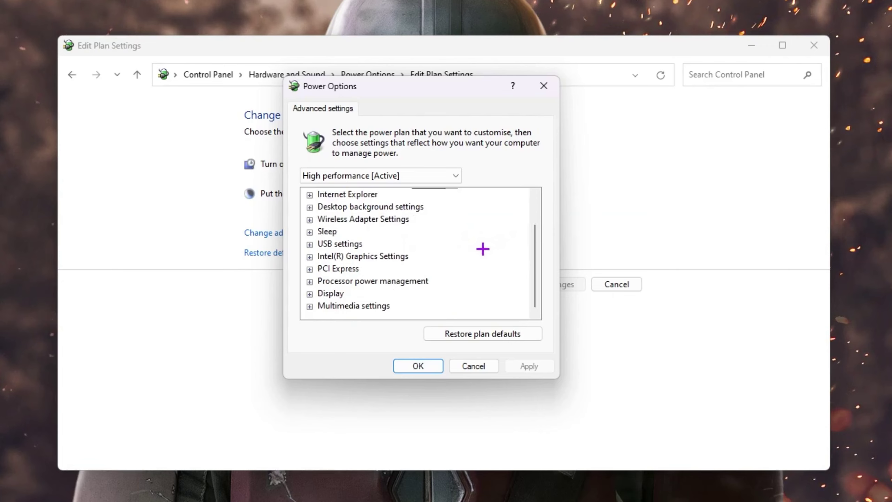
left_click(309, 257)
left_click(322, 269)
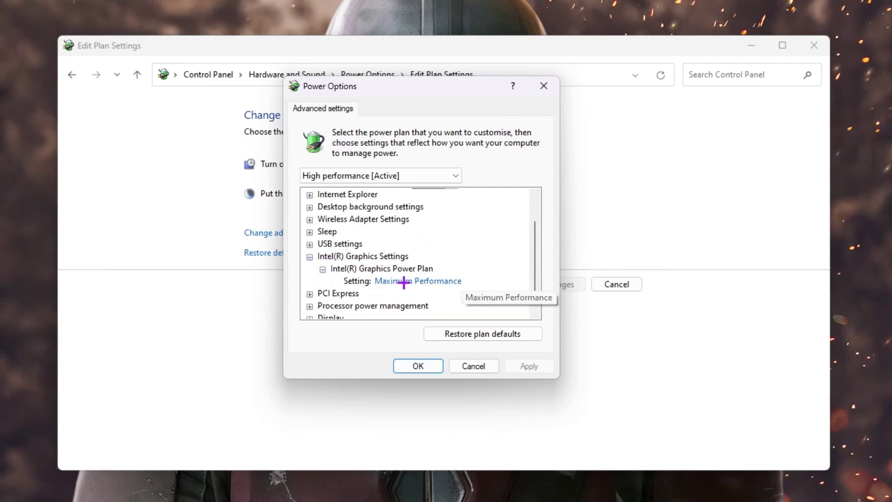
Confirm core parking and minimum/maximum processor states are 100%, then save
scroll(449, 247, "down", 1)
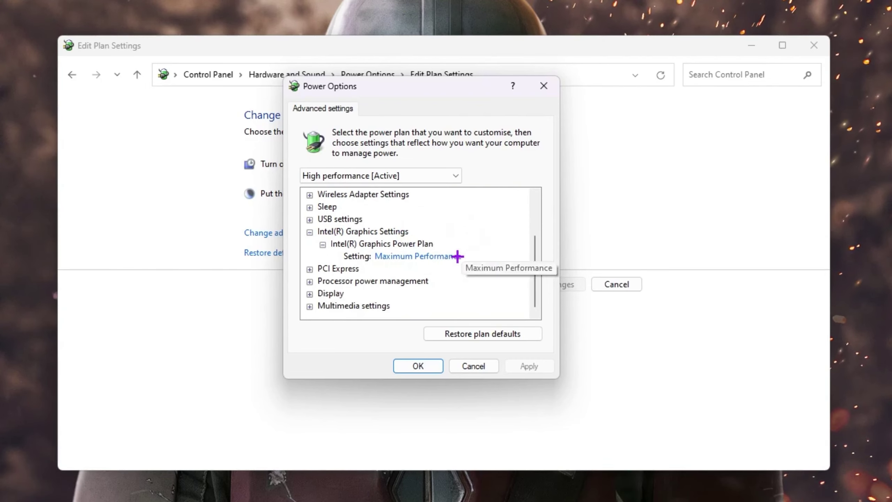
left_click(311, 281)
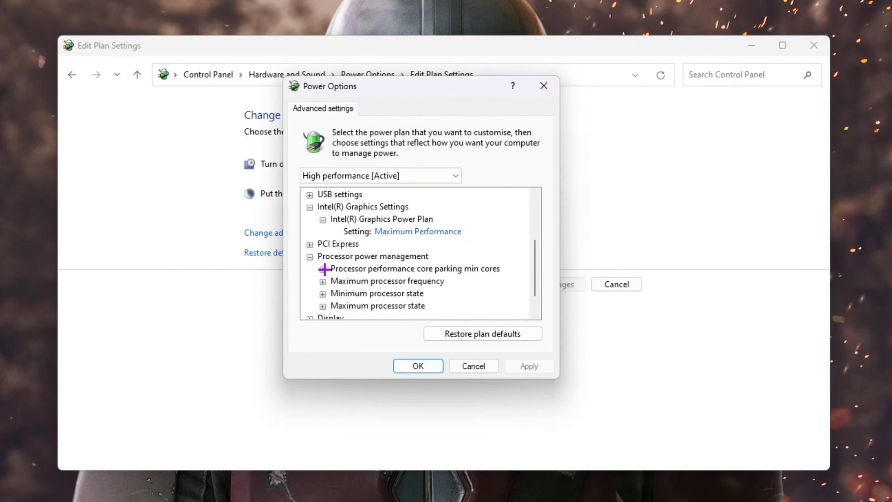
left_click(323, 269)
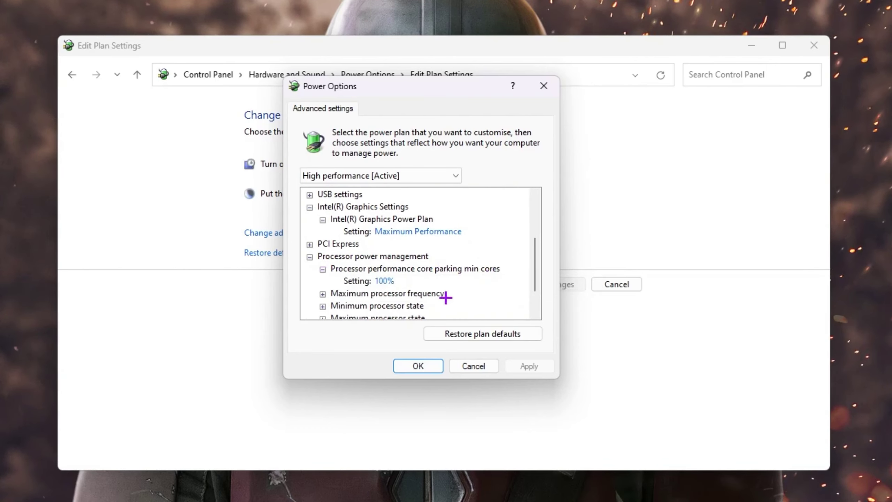
scroll(391, 263, "down", 1)
left_click(322, 257)
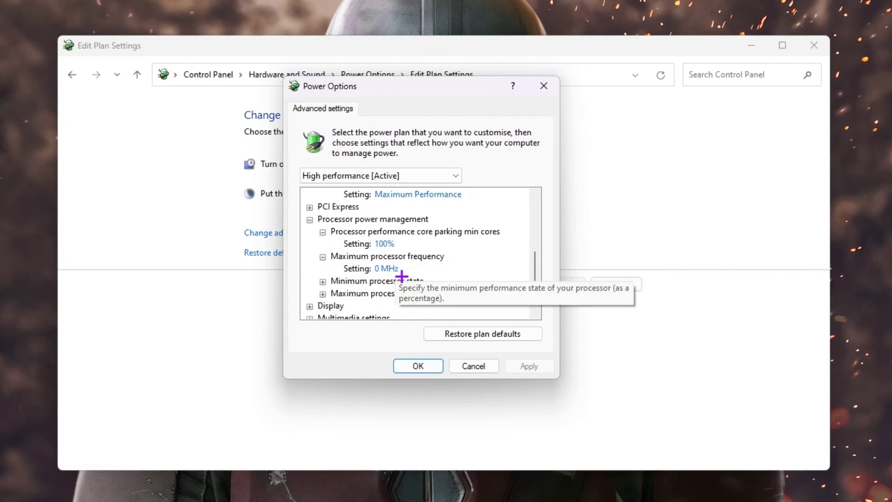
left_click(323, 281)
scroll(368, 253, "down", 1)
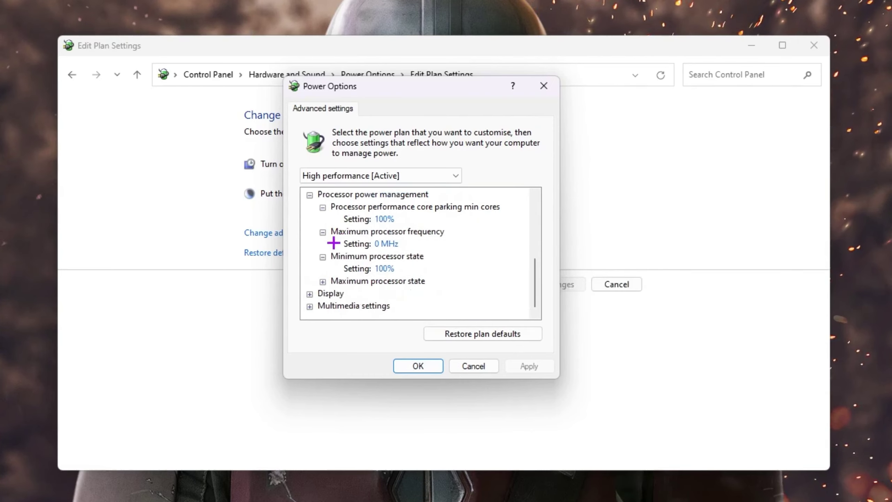
left_click(323, 281)
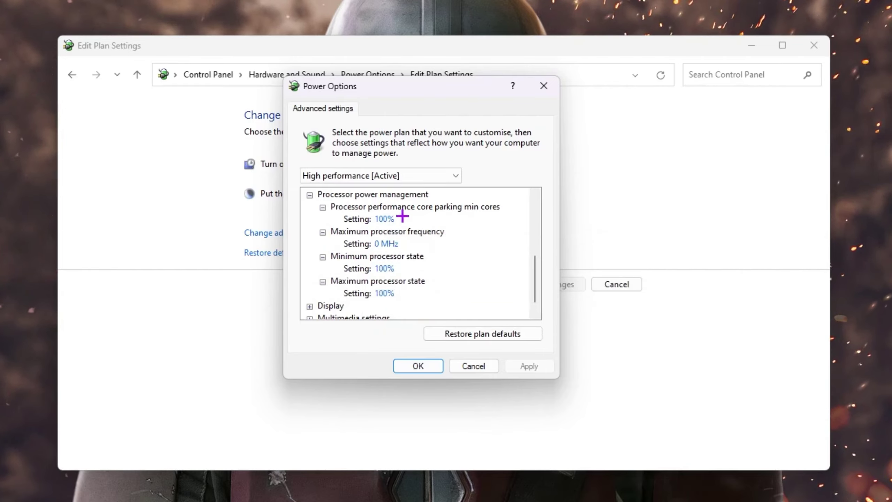
left_click(429, 365)
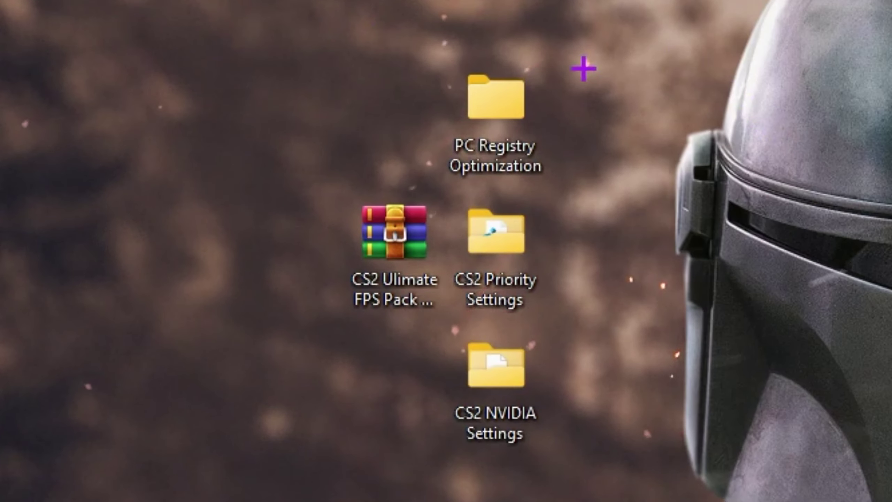
mouse_move(495, 101)
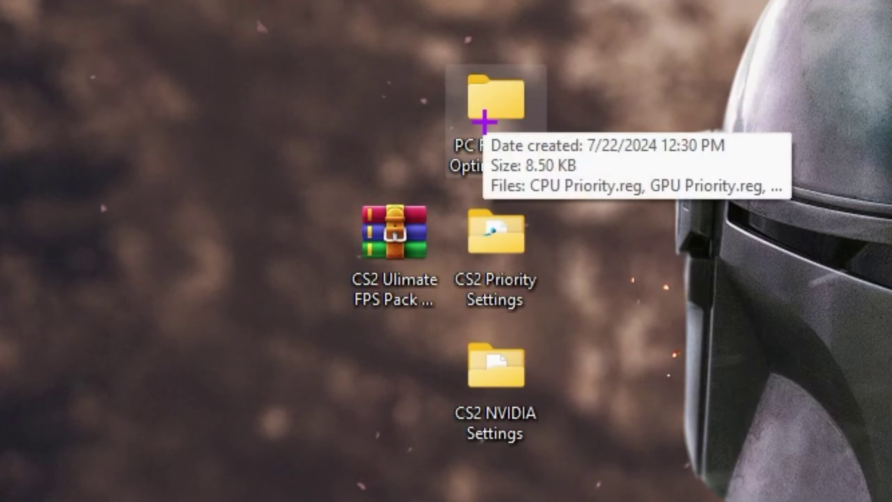
In PC Registry Optimization, merge CPU Priority.reg and GPU Priority.reg into the registry
double_click(484, 121)
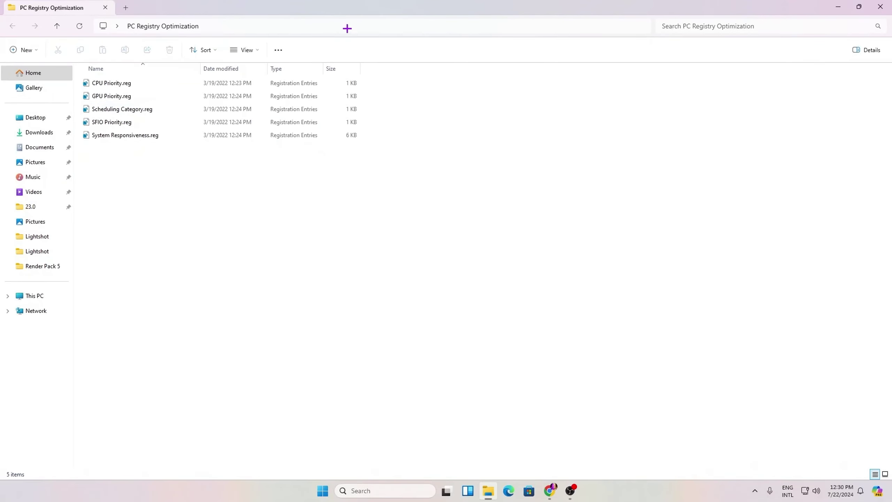
left_click_drag(344, 4, 413, 74)
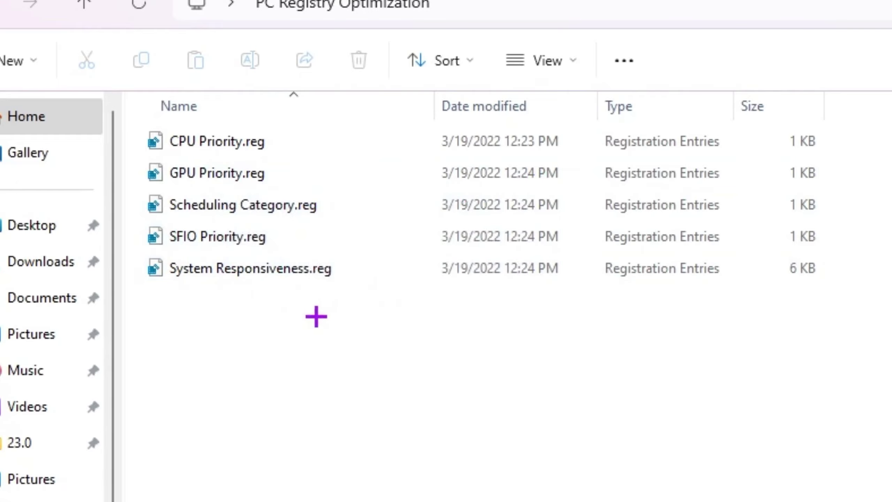
double_click(231, 142)
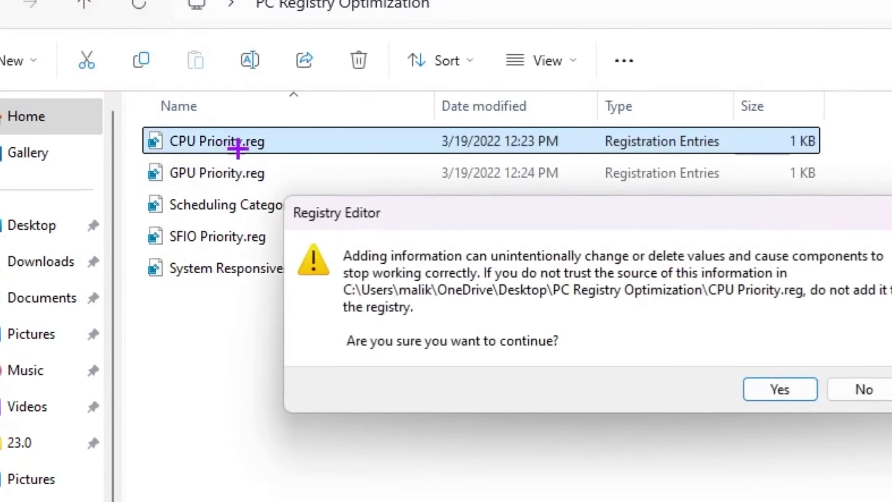
left_click(778, 388)
left_click(881, 358)
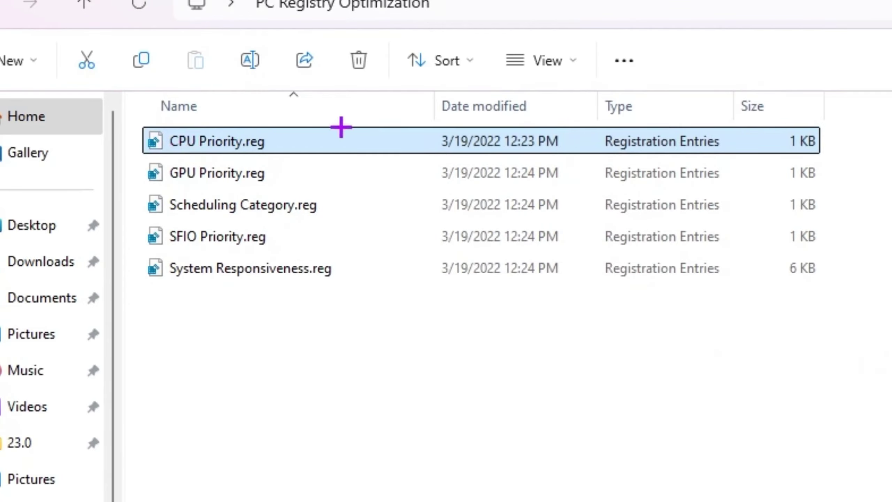
double_click(213, 170)
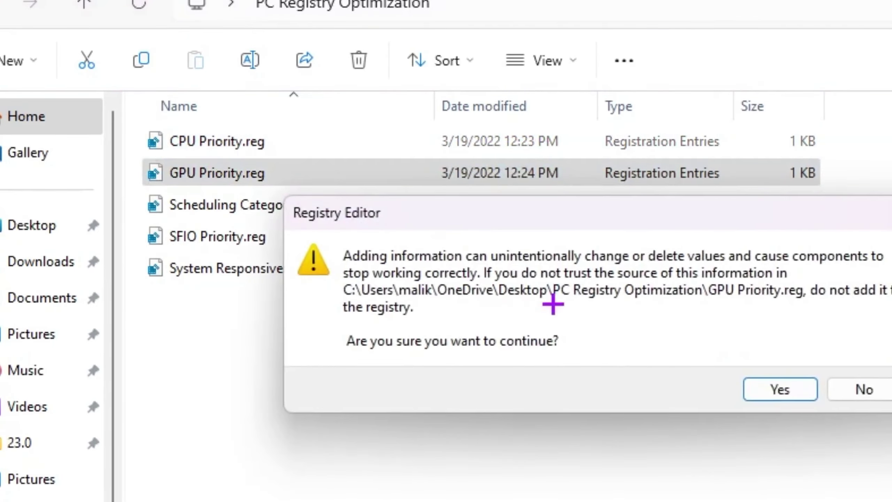
left_click(794, 394)
left_click(870, 354)
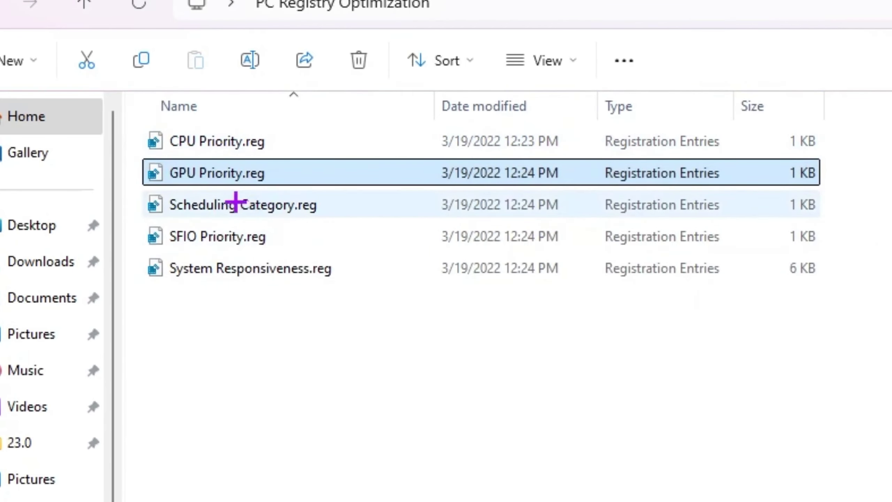
Merge Scheduling Category, SFIO Priority and System Responsiveness .reg files into the registry
double_click(255, 208)
left_click(776, 391)
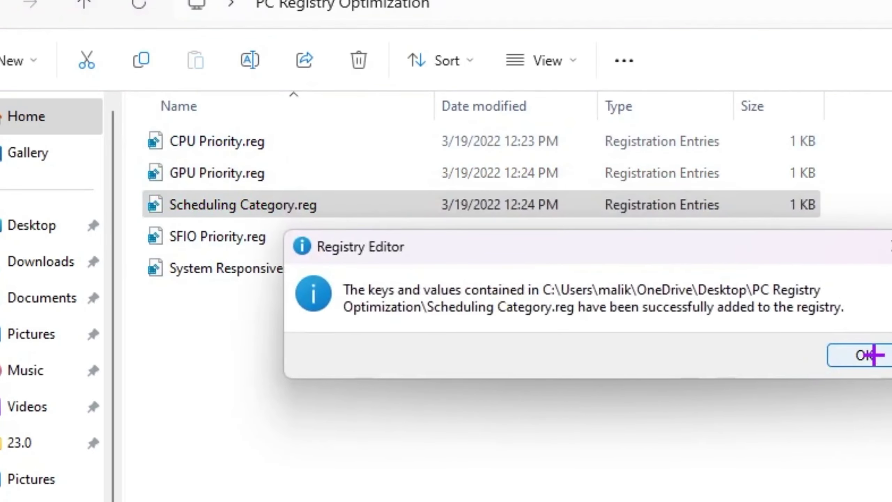
left_click(873, 355)
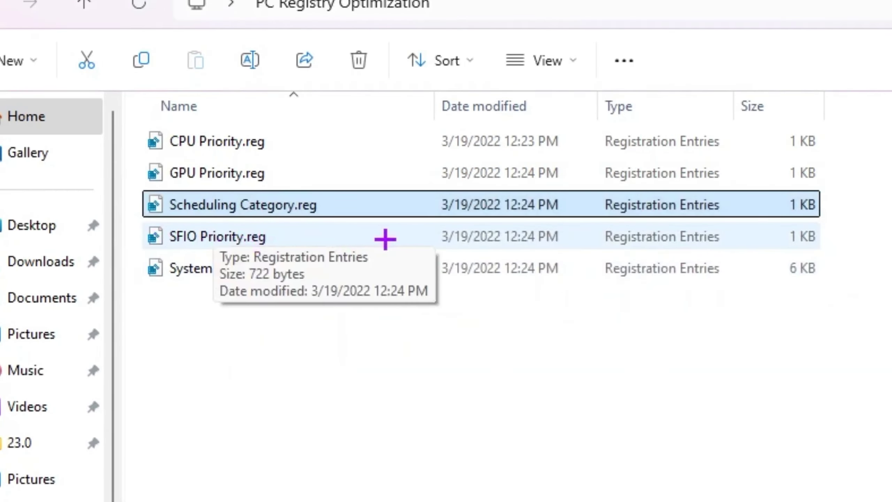
double_click(196, 234)
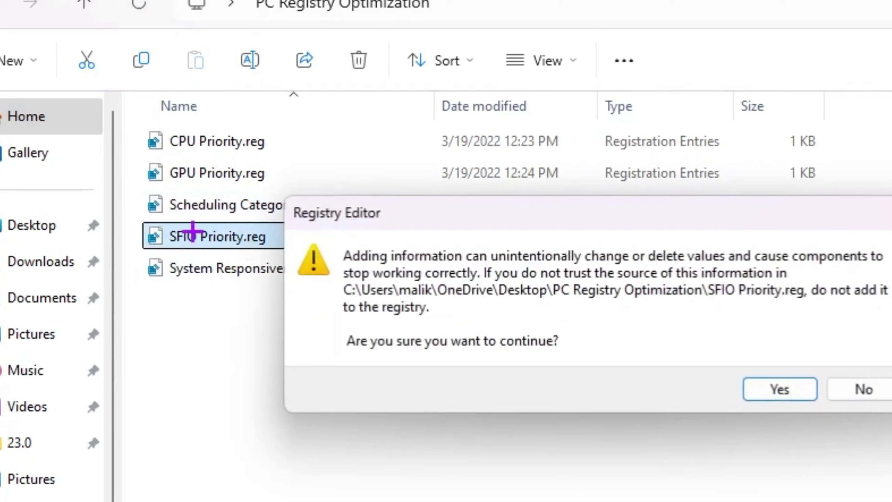
left_click(778, 388)
left_click(861, 357)
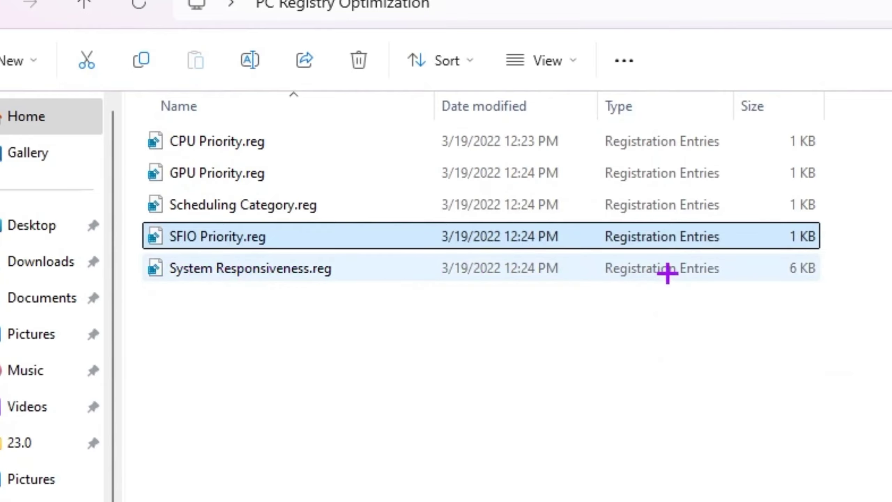
double_click(286, 274)
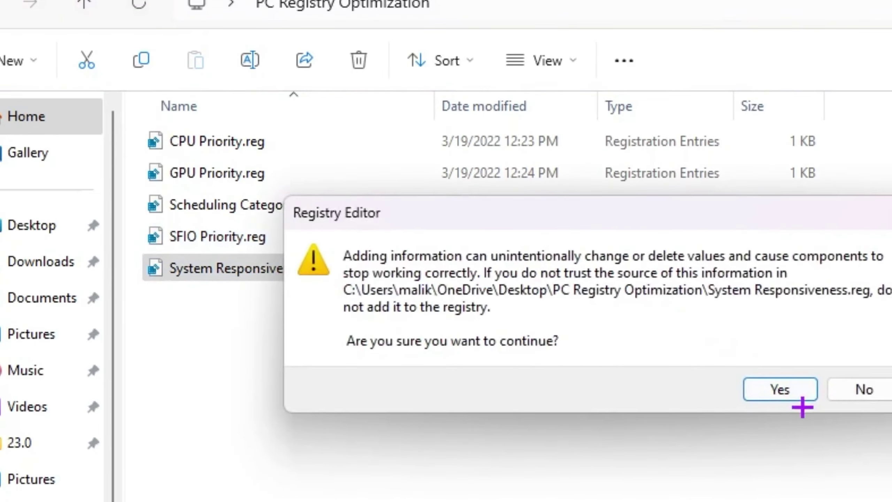
left_click(800, 397)
left_click(870, 355)
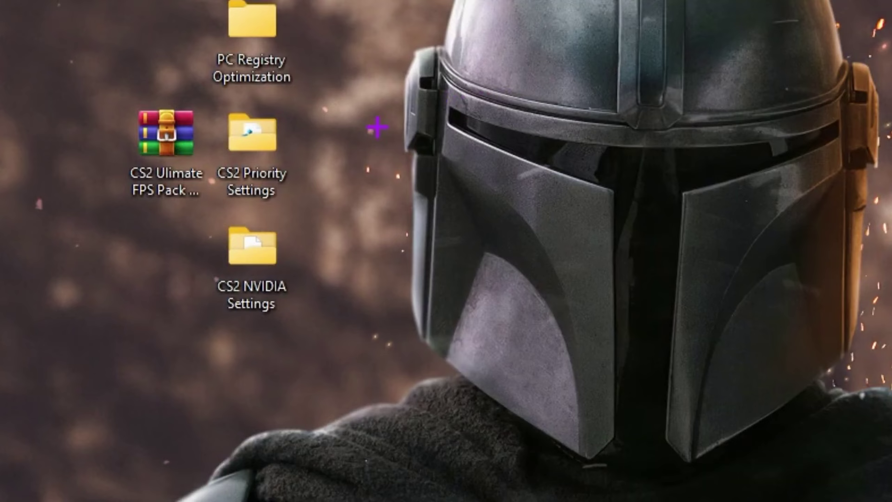
Merge High Priority.reg from the CS2 Priority Settings folder into the registry
double_click(283, 136)
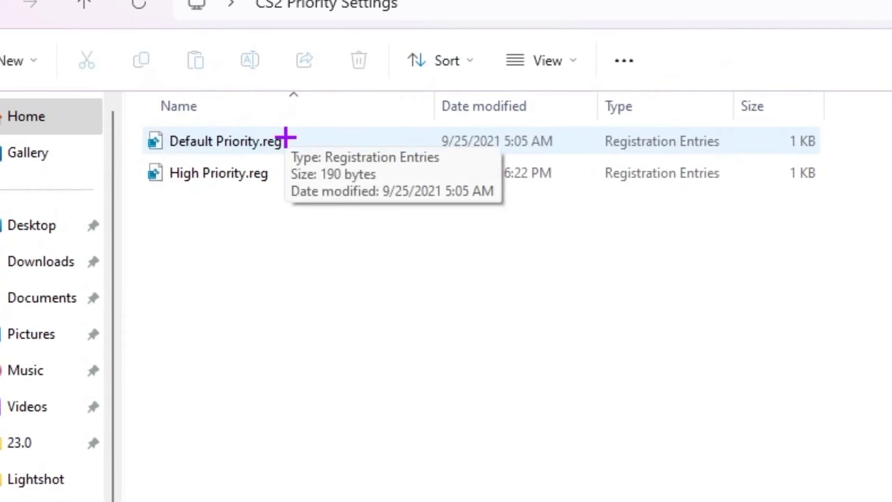
mouse_move(218, 172)
double_click(206, 180)
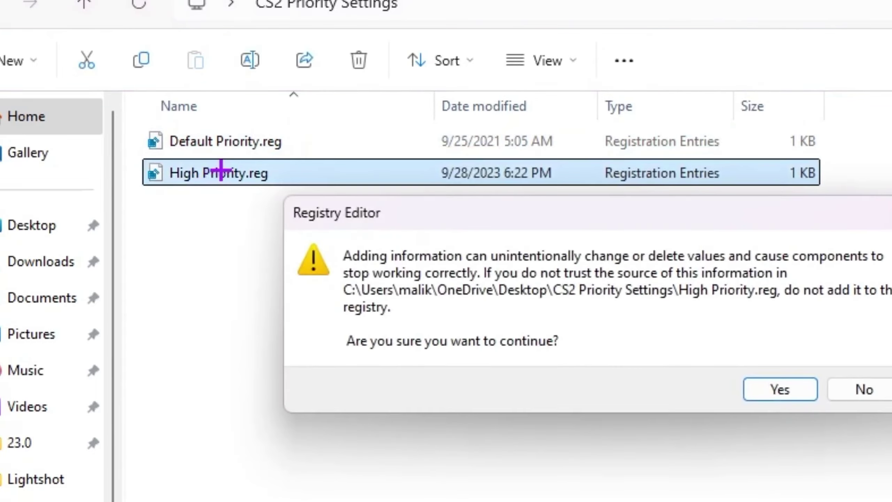
left_click(781, 395)
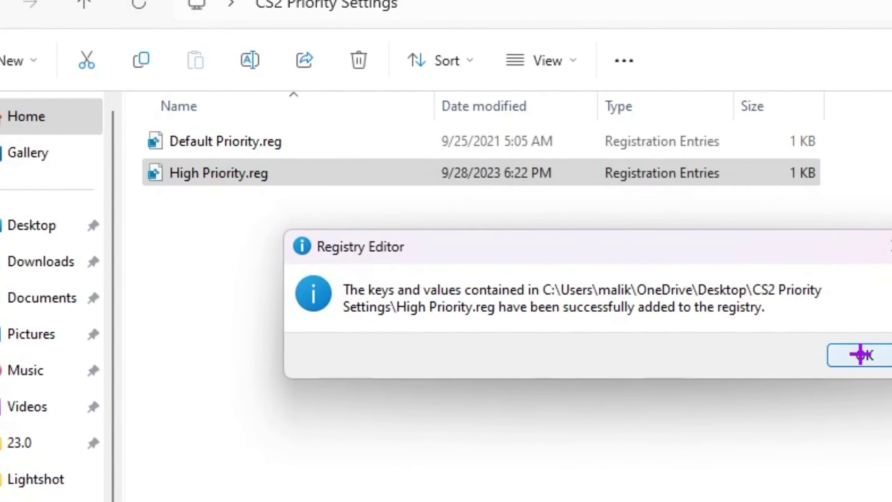
left_click(860, 354)
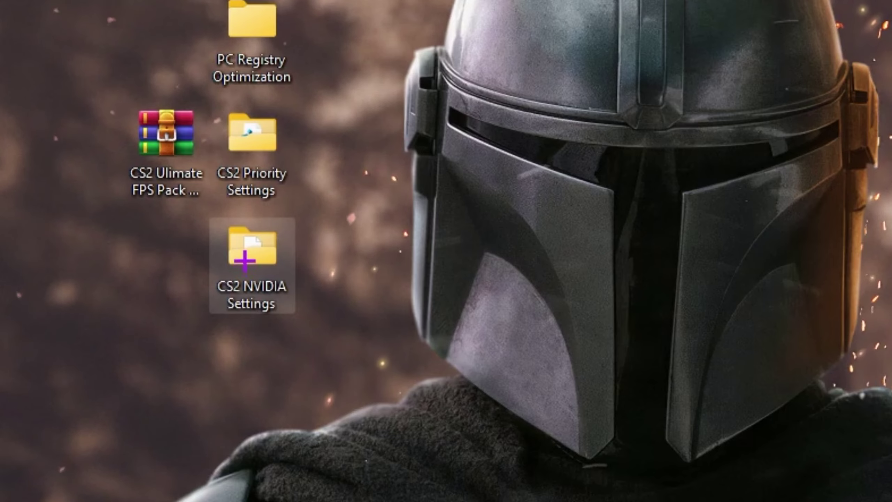
Launch nvidiaProfileInspector.exe from the CS2 NVIDIA Settings folder as administrator
double_click(245, 260)
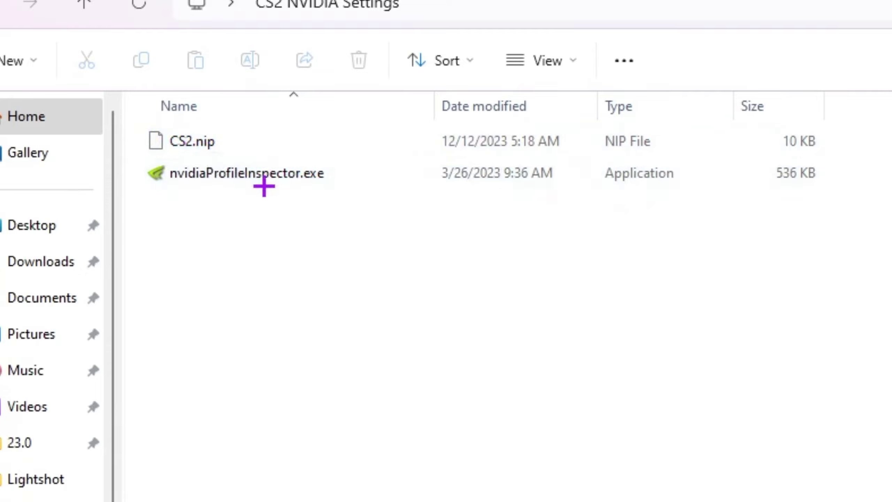
right_click(240, 173)
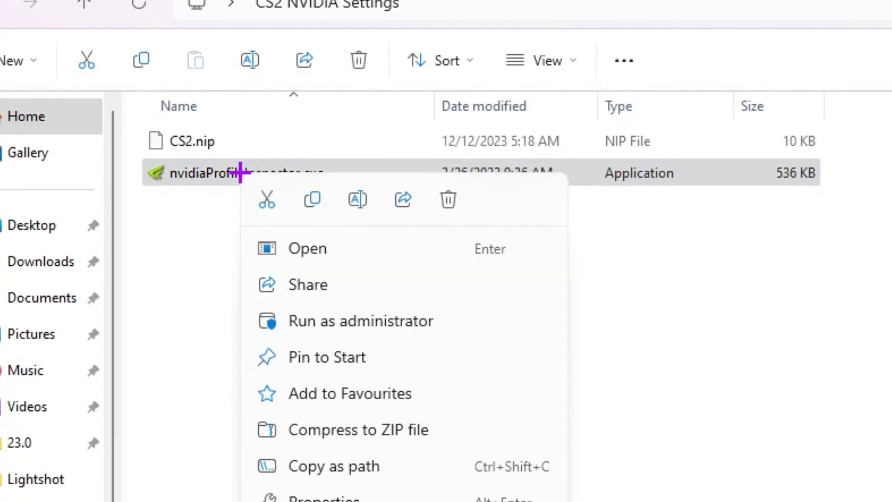
left_click(351, 325)
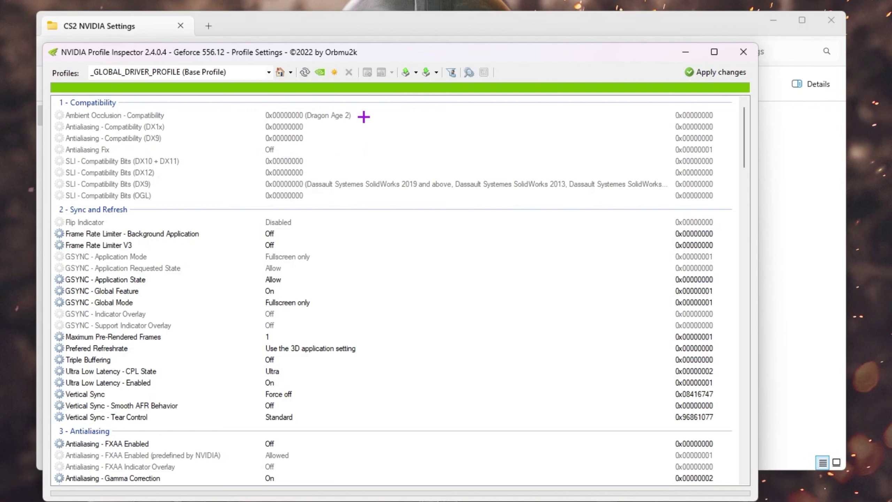
Import the CS2.nip profile into NVIDIA Profile Inspector and dismiss the confirmation
left_click(428, 71)
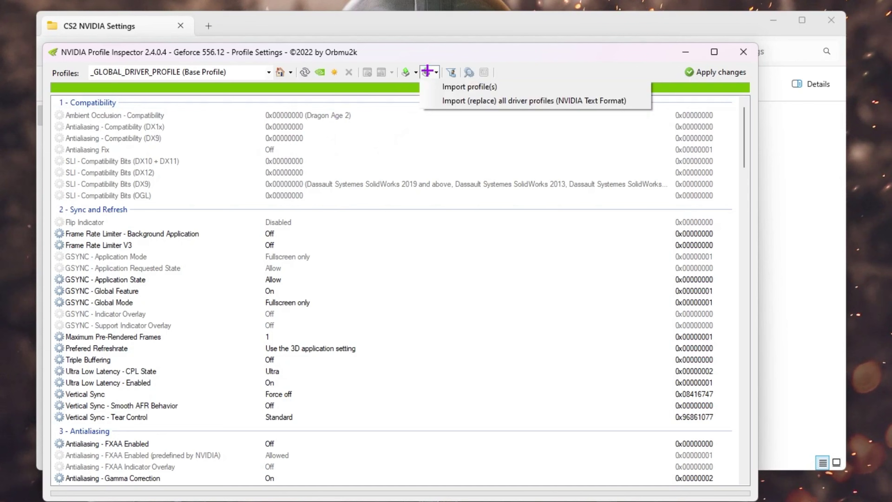
left_click(461, 88)
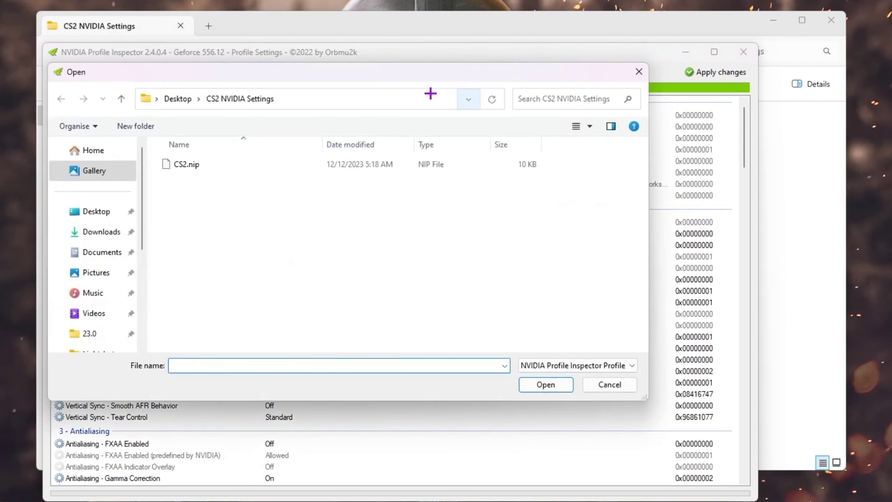
left_click(231, 163)
left_click(542, 384)
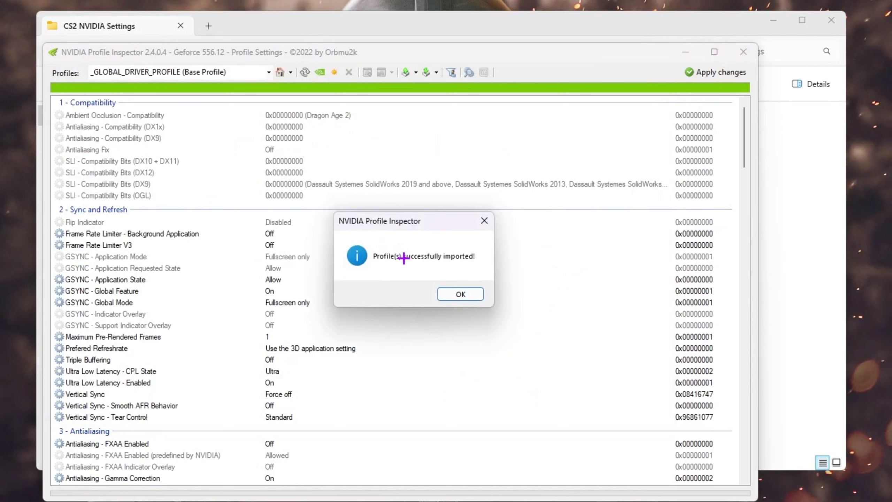
left_click(460, 293)
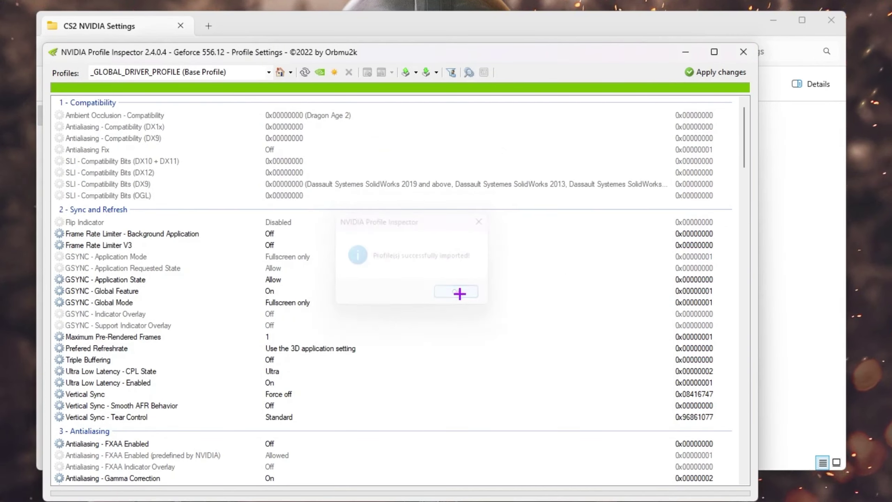
left_click(715, 72)
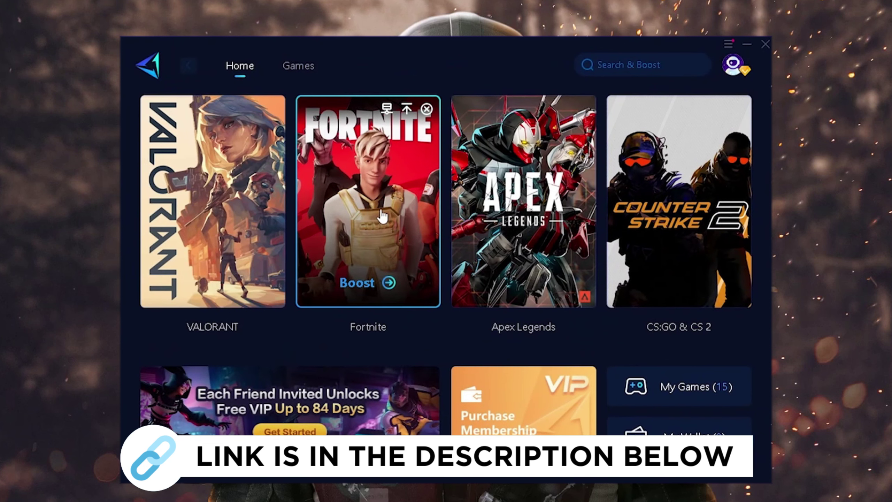
Start a GearUP Booster boost on the Fortnite game card
left_click(364, 206)
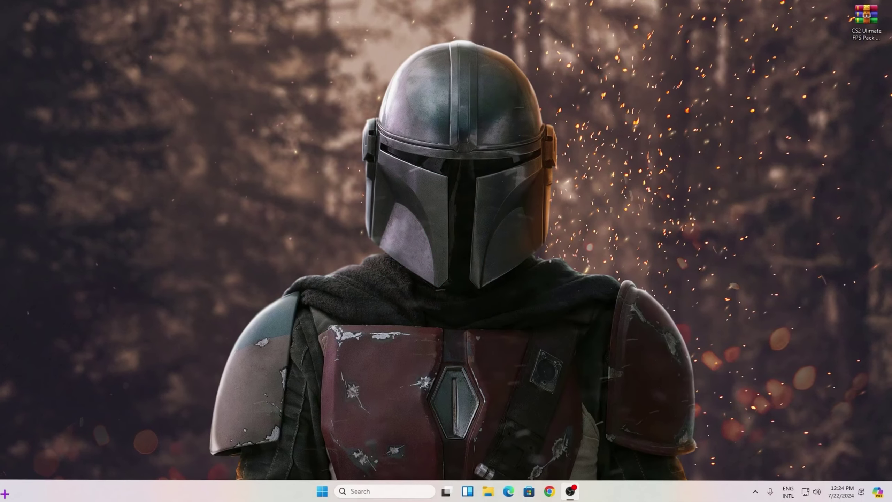
Run Performance Monitor as administrator and bring up options for User Defined data collector sets
left_click(395, 498)
type("perf")
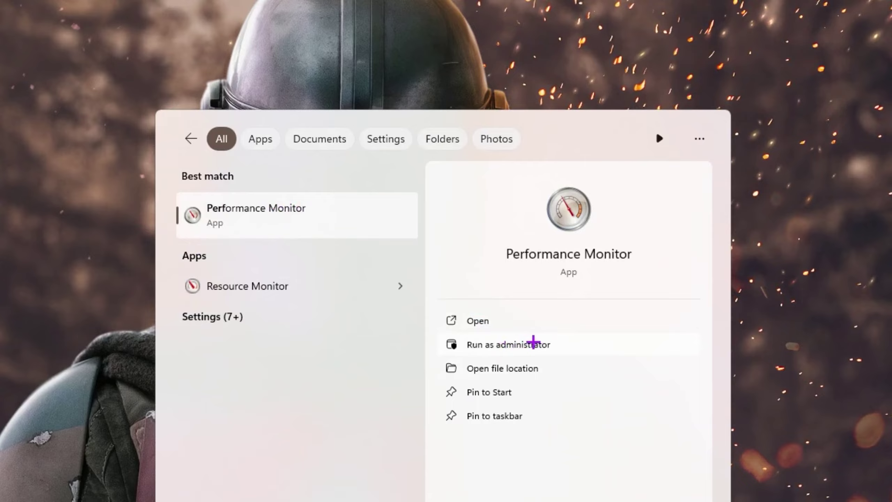
left_click(529, 339)
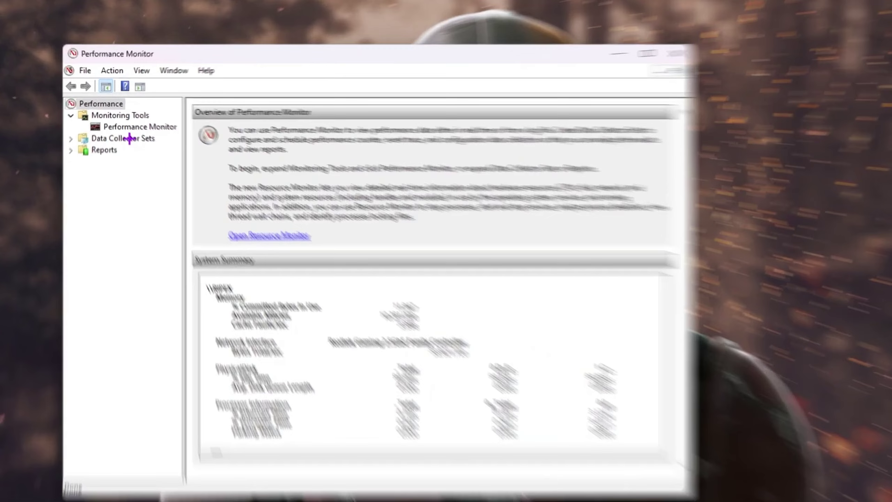
left_click(126, 134)
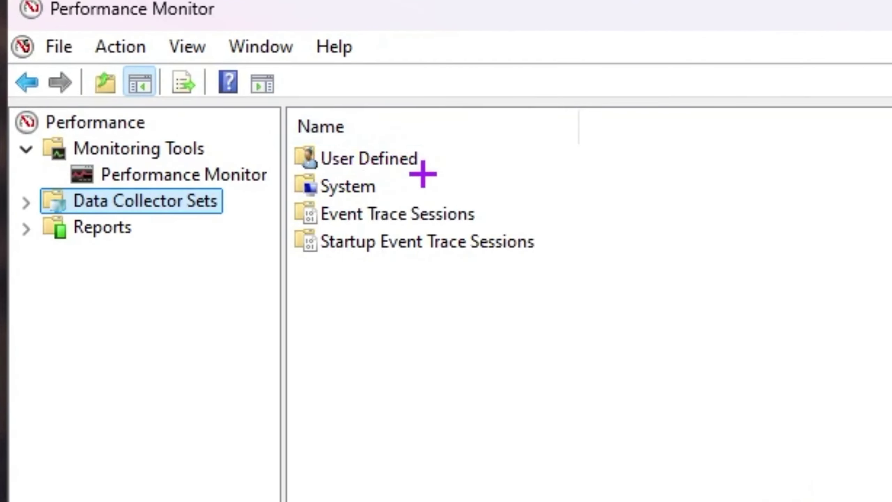
right_click(379, 163)
mouse_move(474, 181)
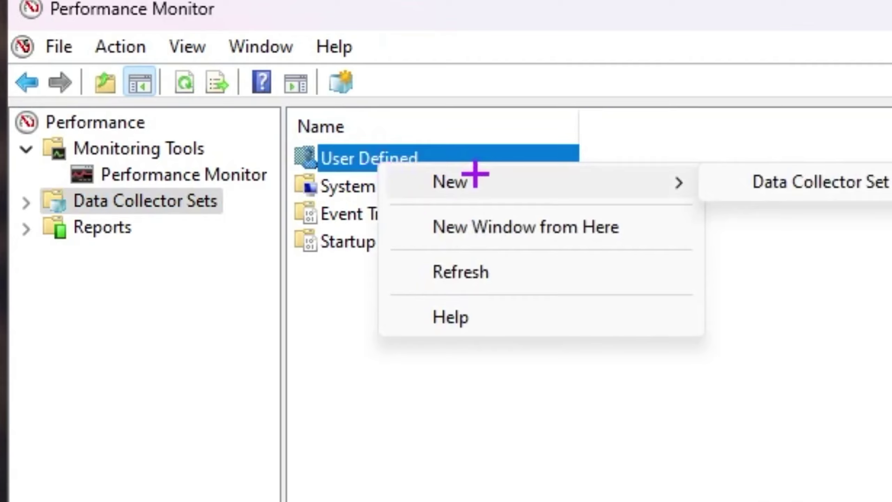
Create a manual data collector set 'CS2 FPS BOOST SETTINGS' logging performance counters
left_click(822, 178)
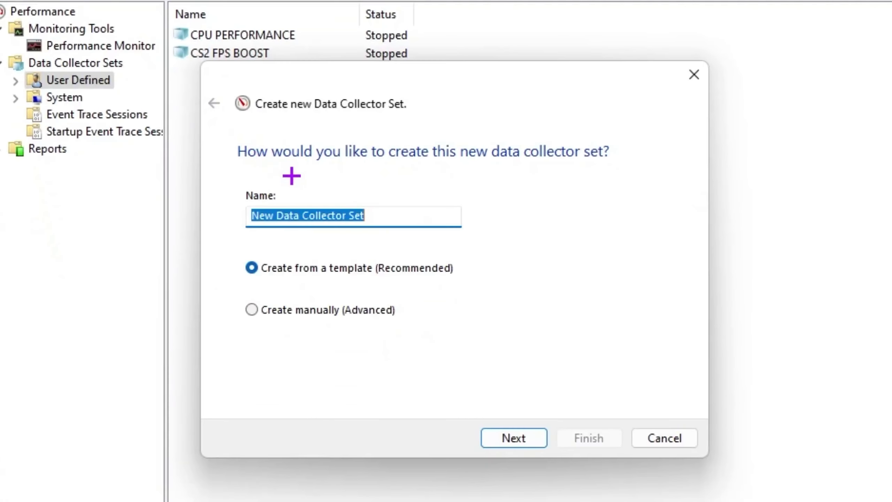
type("CS2 FPS")
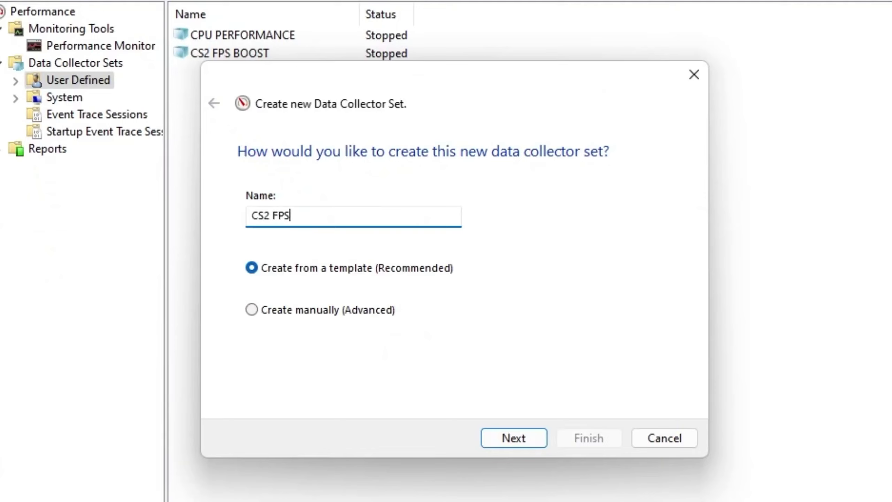
type(" BOOST SETTINGS")
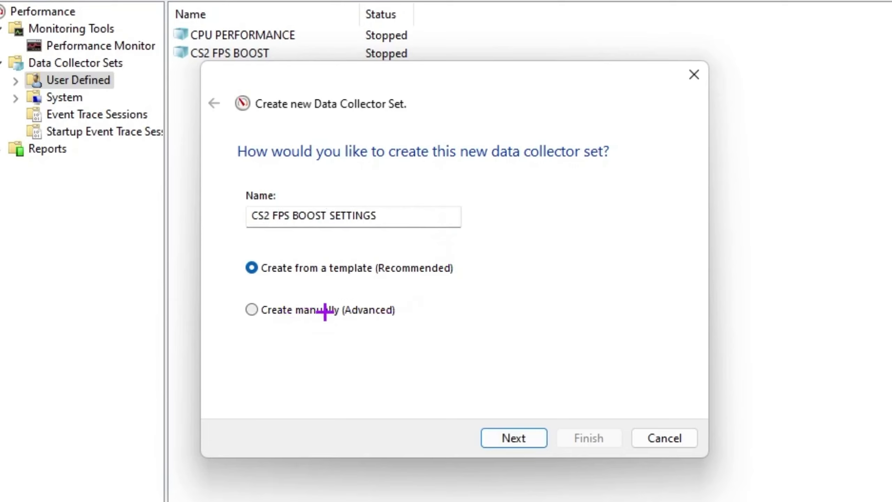
left_click(288, 311)
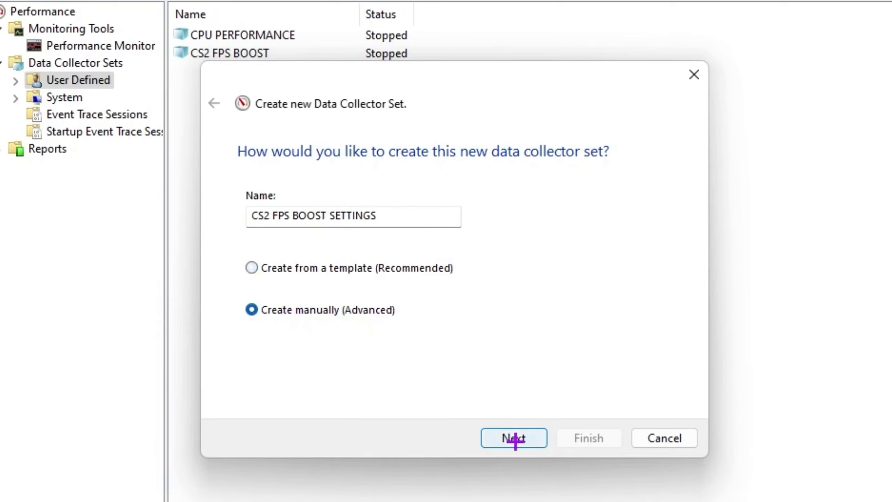
left_click(514, 438)
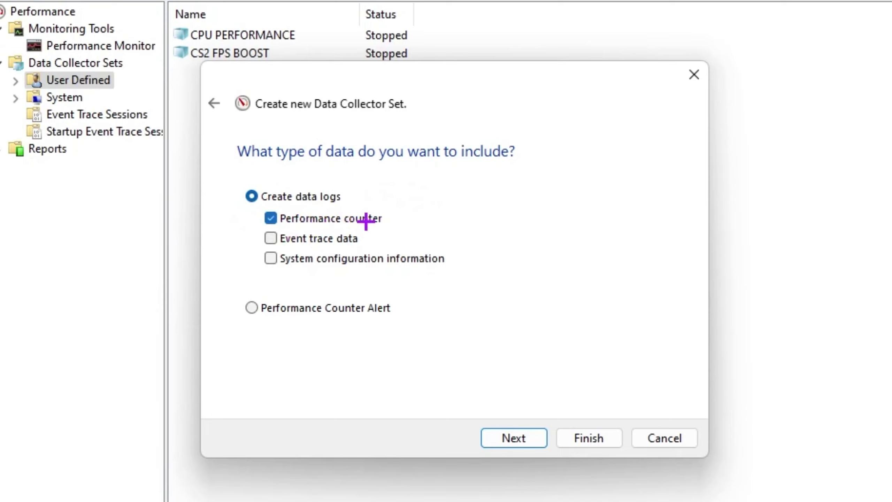
left_click(523, 438)
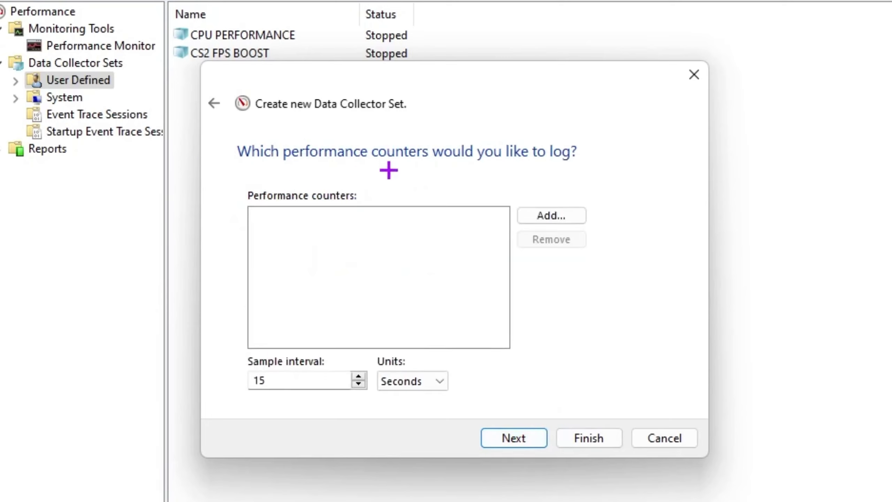
Add all Processor counters for instance 15 to the collector set
left_click(552, 210)
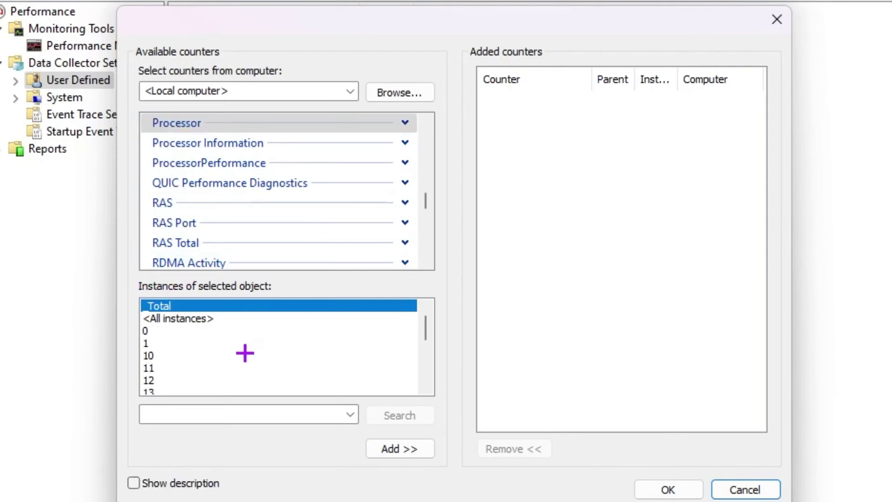
scroll(282, 351, "down", 2)
scroll(281, 351, "down", 1)
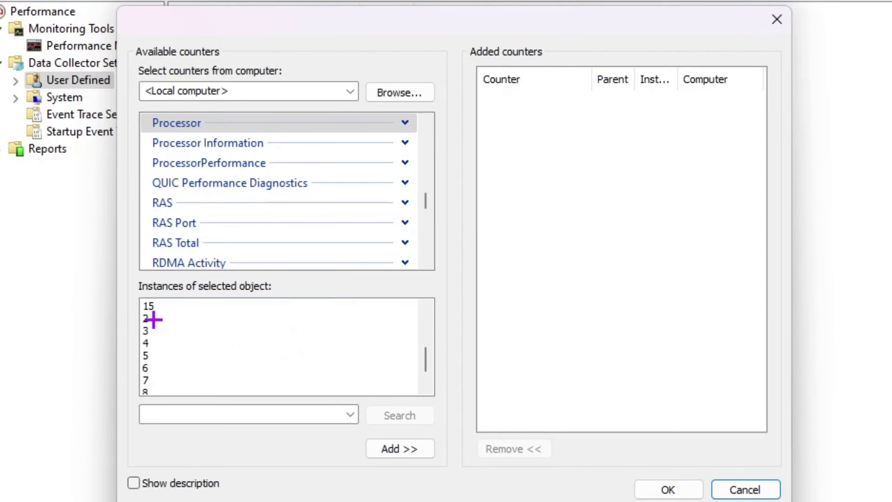
left_click(147, 305)
scroll(220, 324, "up", 1)
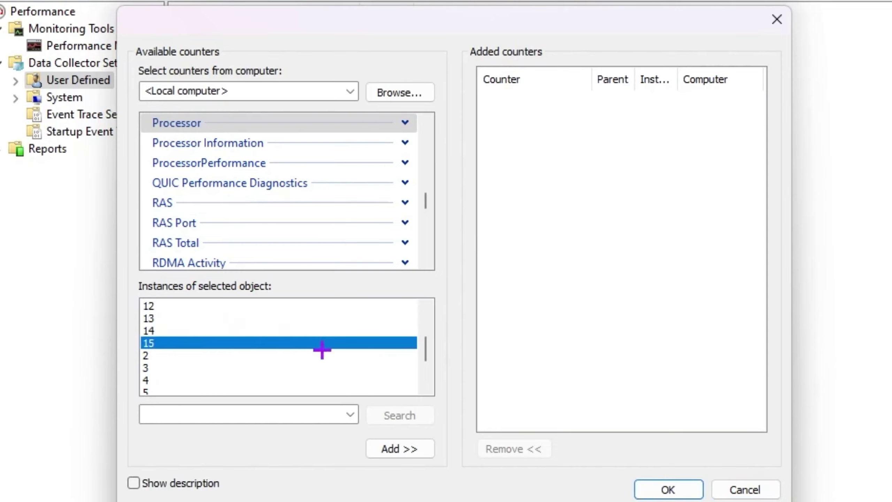
left_click(410, 449)
Add all Thread counters for every instance
scroll(260, 170, "down", 2)
scroll(297, 192, "down", 5)
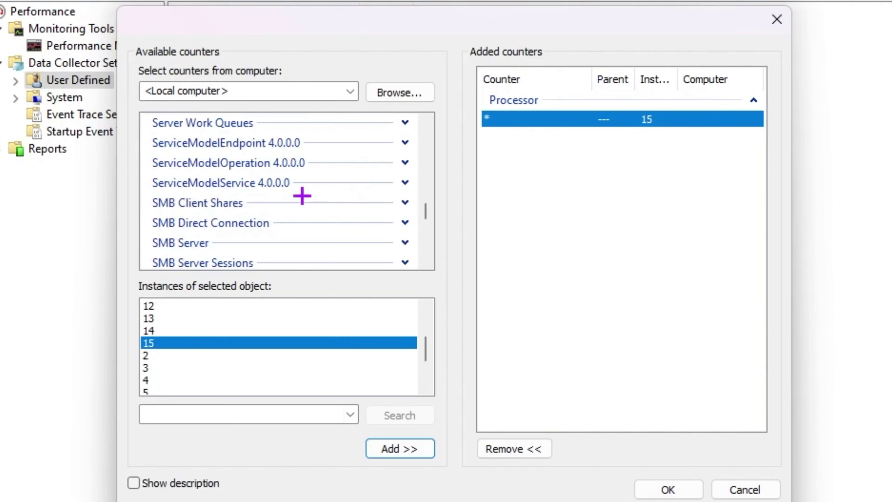
scroll(300, 195, "down", 5)
scroll(309, 207, "down", 2)
scroll(310, 205, "down", 1)
scroll(311, 206, "down", 3)
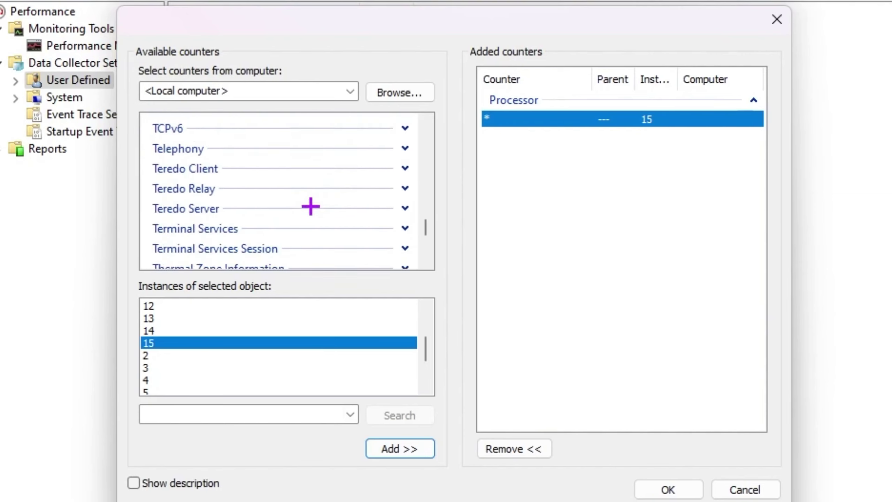
scroll(310, 206, "down", 1)
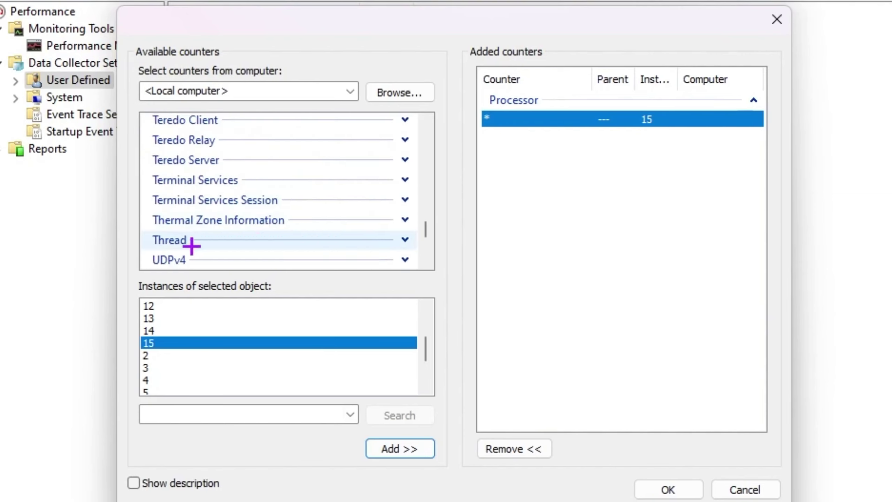
left_click(260, 242)
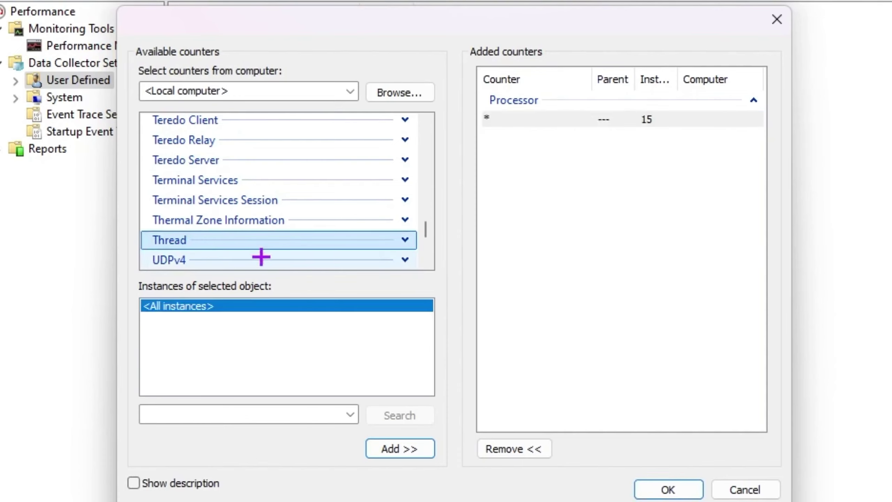
left_click(397, 449)
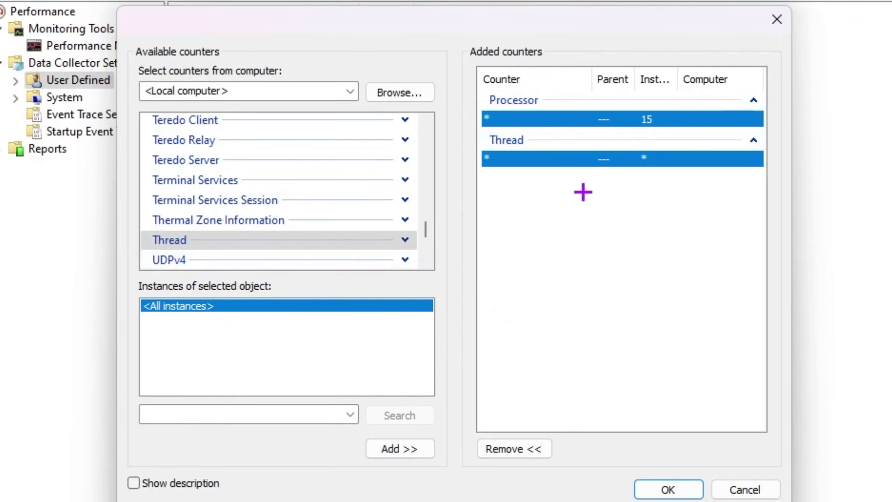
Confirm the counters, keep the default root directory, and save the CS2 FPS BOOST SETTINGS set
left_click(668, 490)
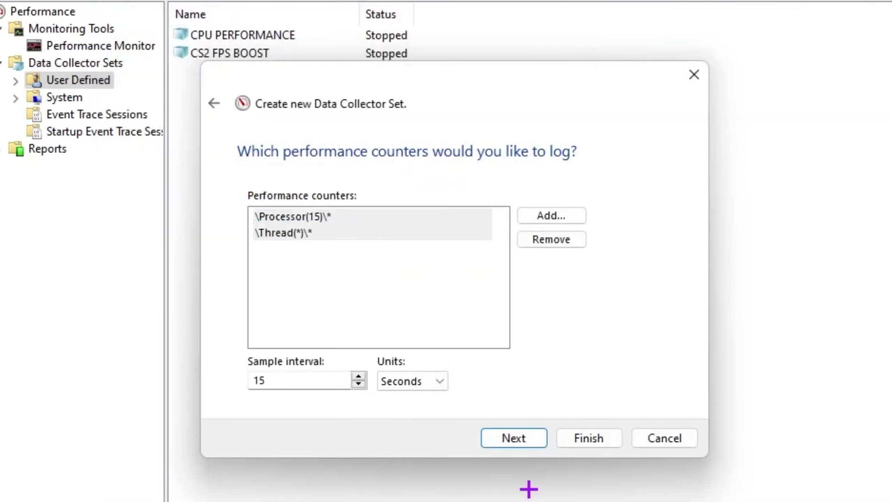
left_click(523, 439)
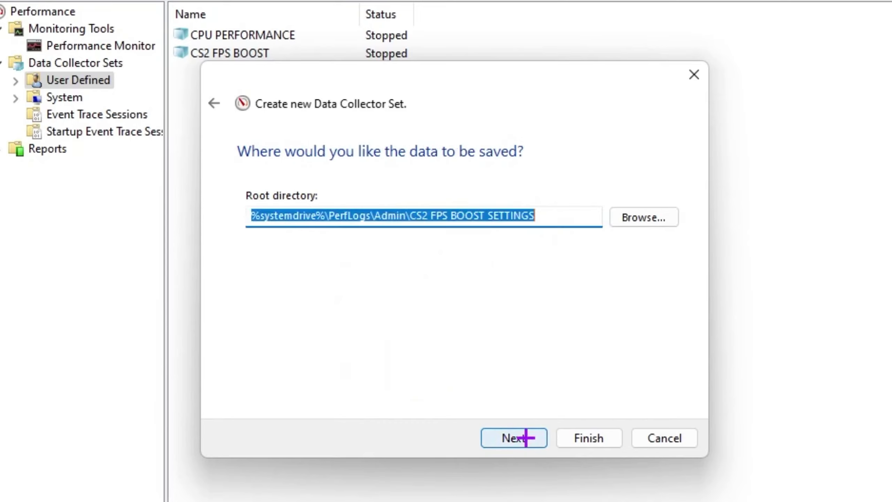
left_click(528, 437)
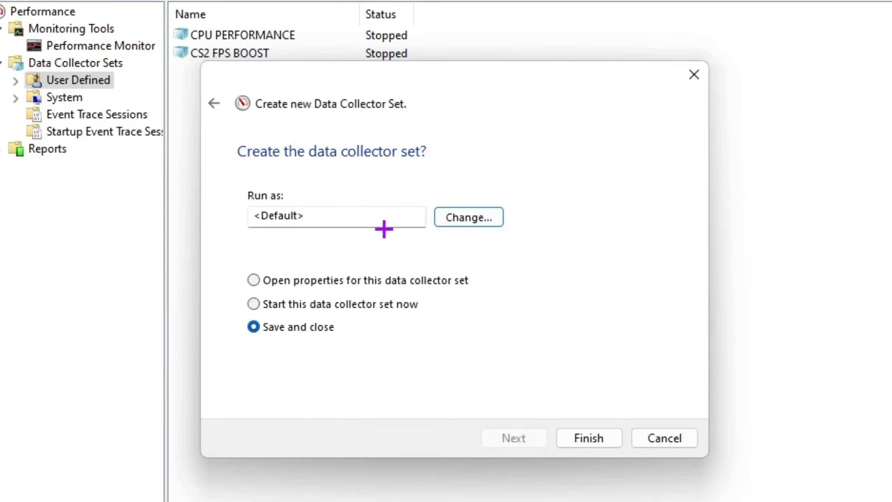
left_click(592, 442)
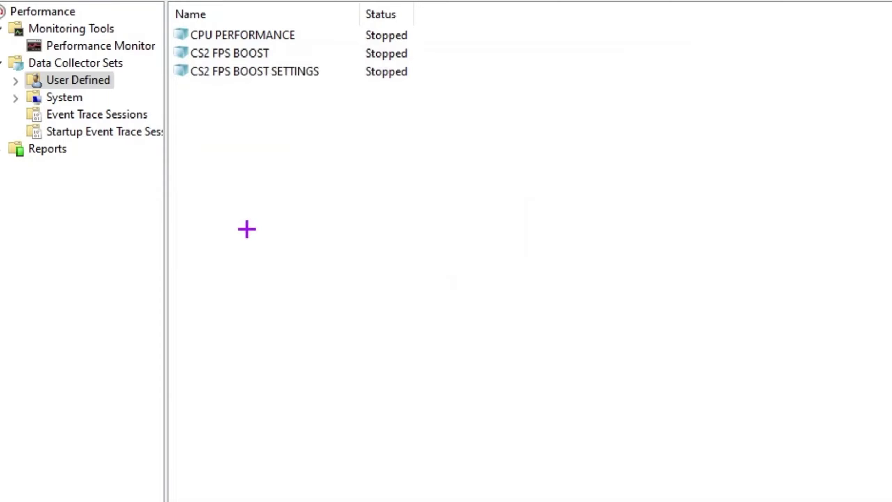